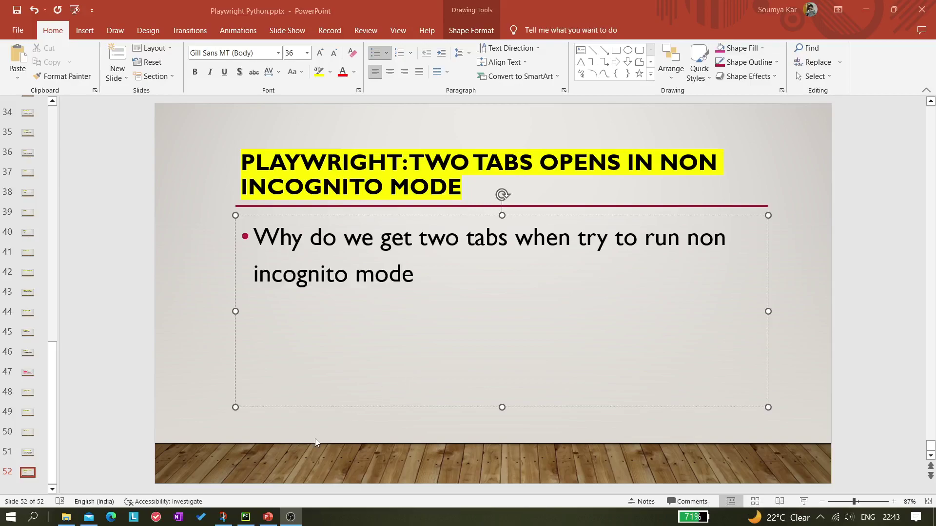
# Step: Switch from the PowerPoint slide to the Playwright script in PyCharm
pyautogui.click(246, 519)
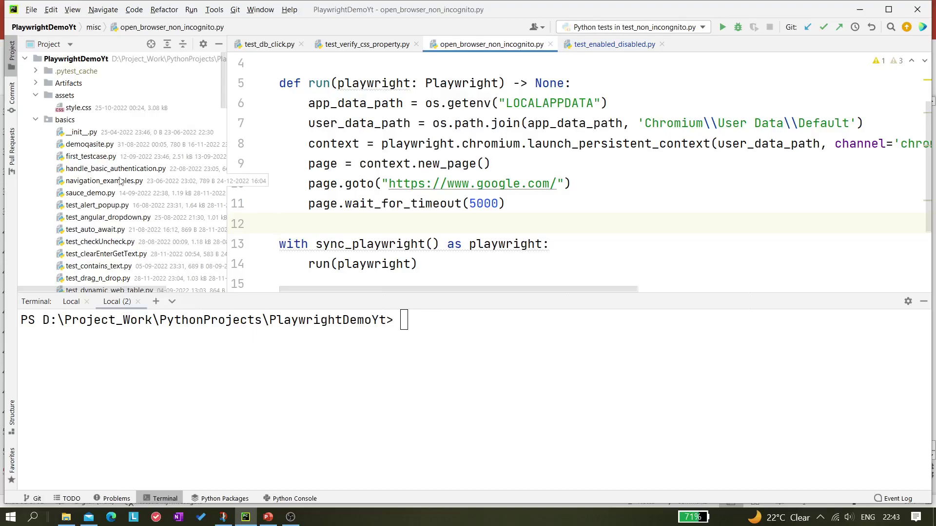
# Step: Run python .\misc\open_browser_non_incognito.py from the terminal
pyautogui.click(484, 163)
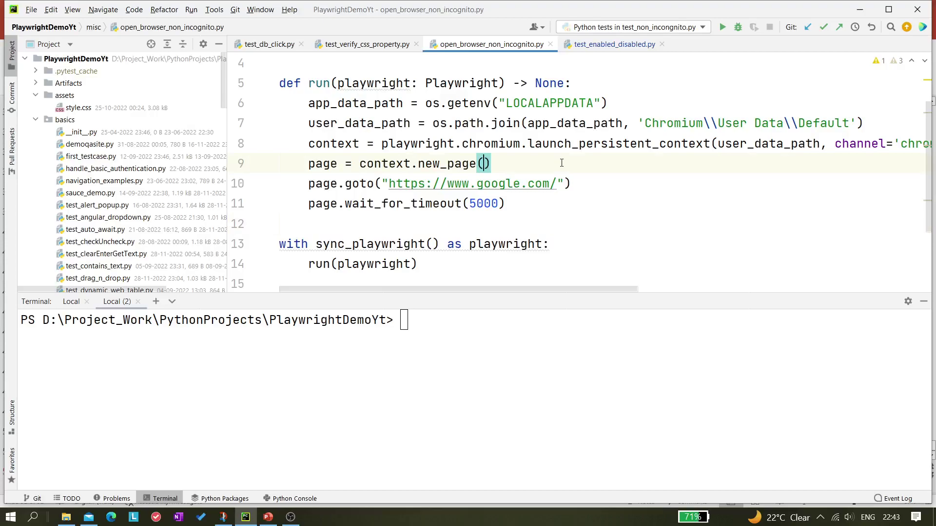
pyautogui.click(604, 183)
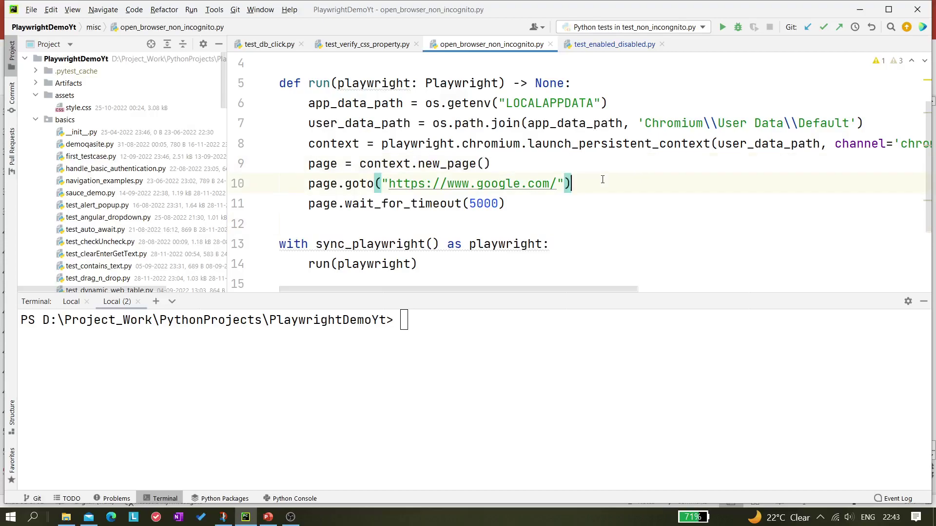
pyautogui.rightClick(603, 183)
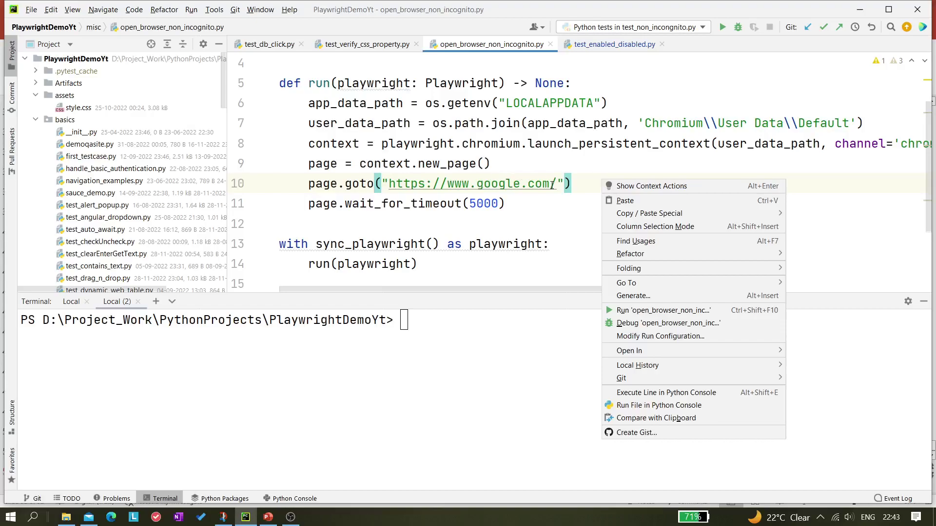
pyautogui.click(497, 339)
pyautogui.write('python .\\misc\\open_browser_non_incognito.py')
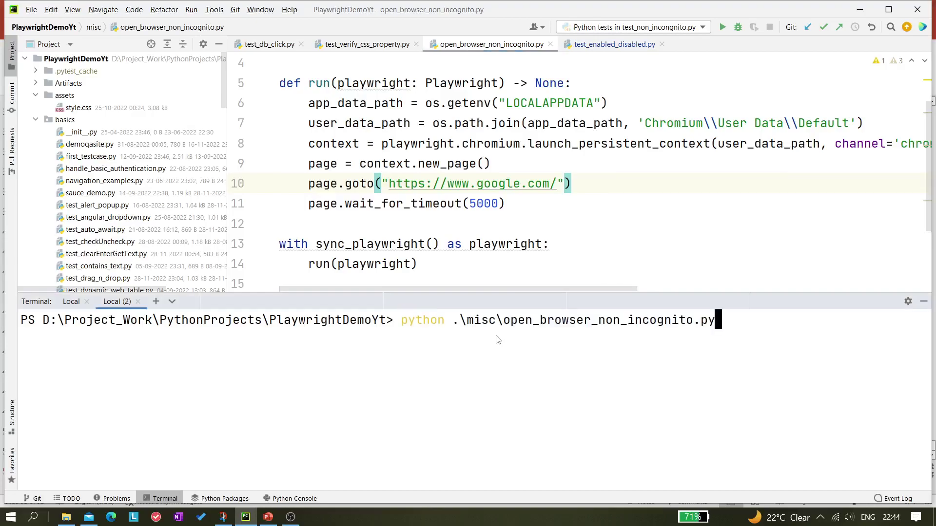
pyautogui.press('Return')
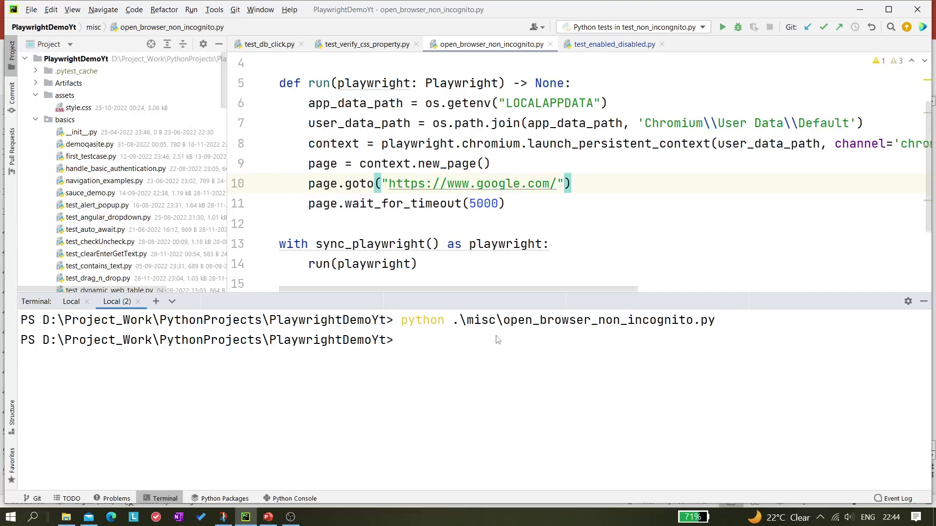
# Step: Comment out page = context.new_page() on line 9 and rerun, hitting a NameError for page
pyautogui.click(492, 163)
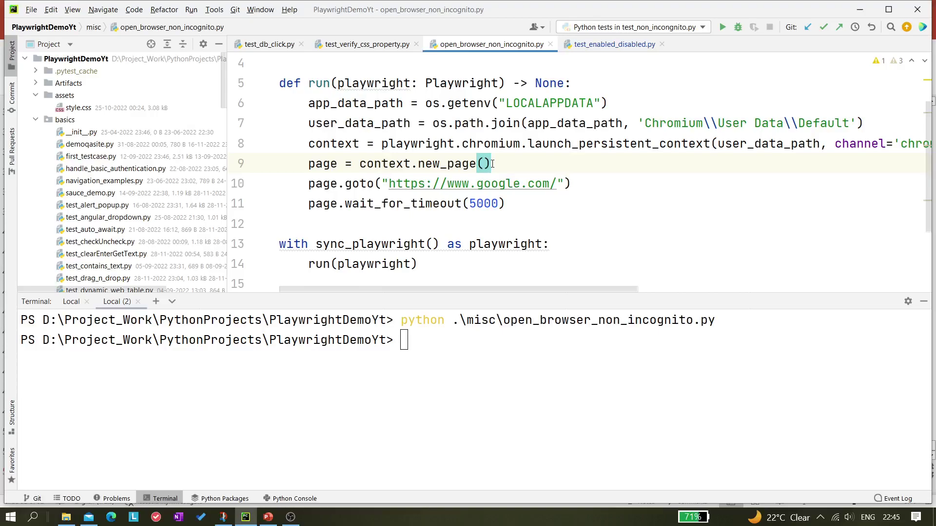
pyautogui.click(307, 163)
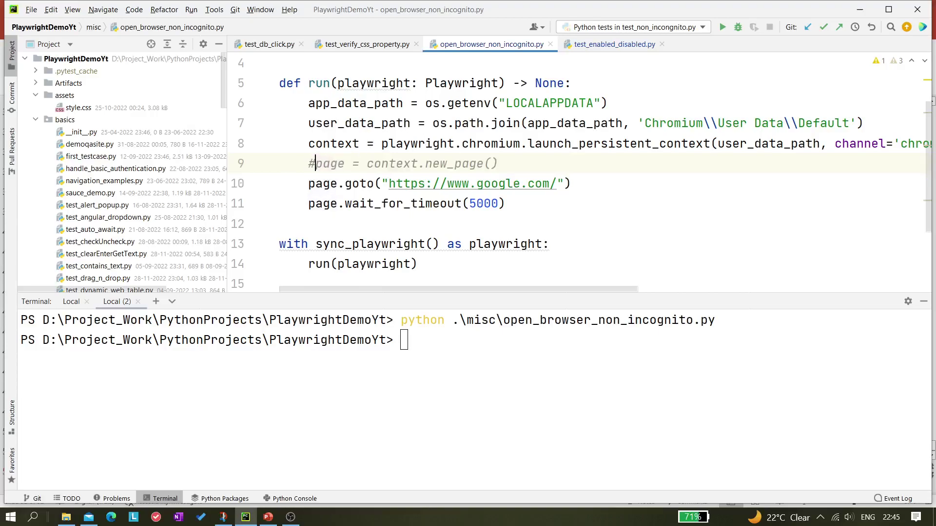
pyautogui.write('#')
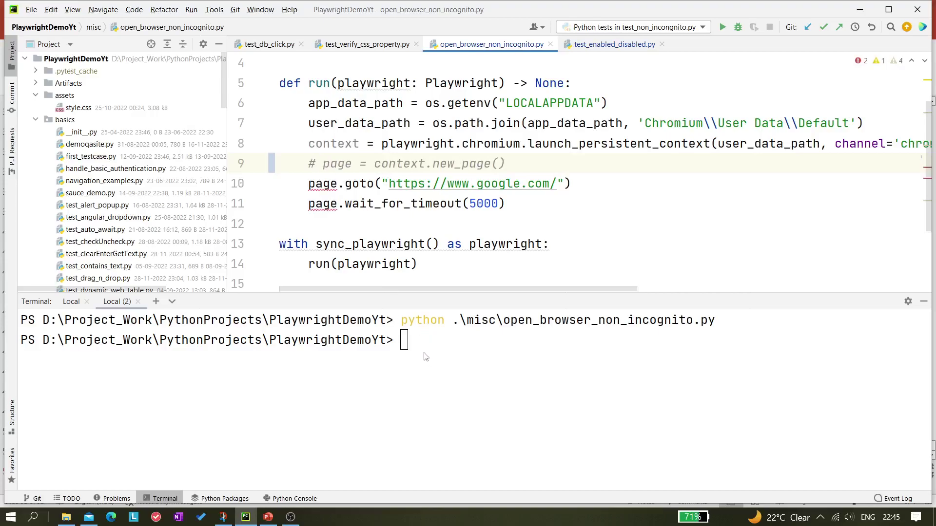
pyautogui.click(422, 355)
pyautogui.press('Up')
pyautogui.press('Return')
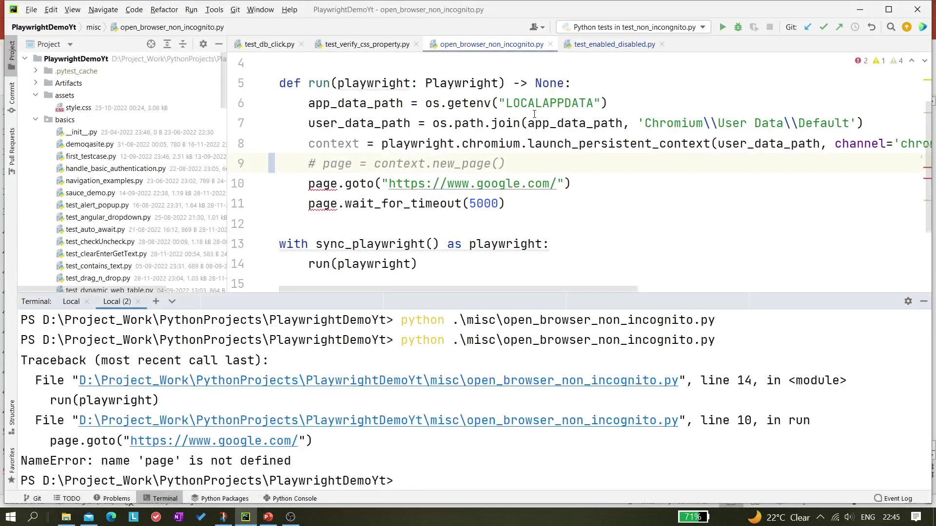
# Step: Insert page = context.pages[0] on a new line above the commented-out new_page call
pyautogui.click(424, 163)
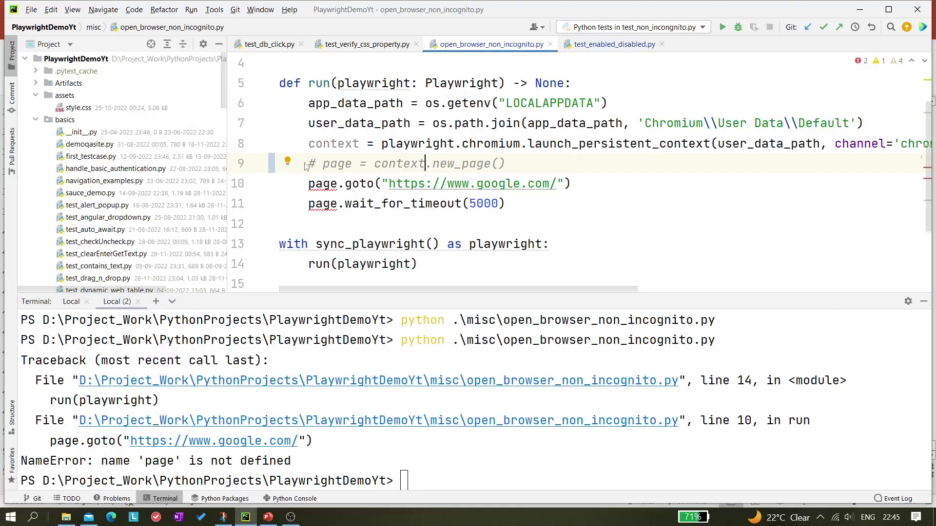
pyautogui.click(503, 164)
pyautogui.press('Home')
pyautogui.press('Return')
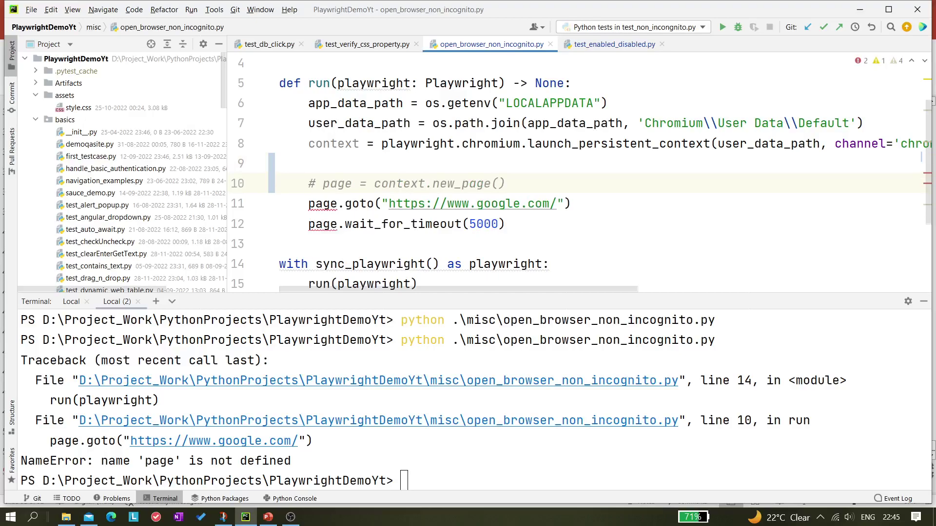
pyautogui.press('Up')
pyautogui.write('con')
pyautogui.press('Return')
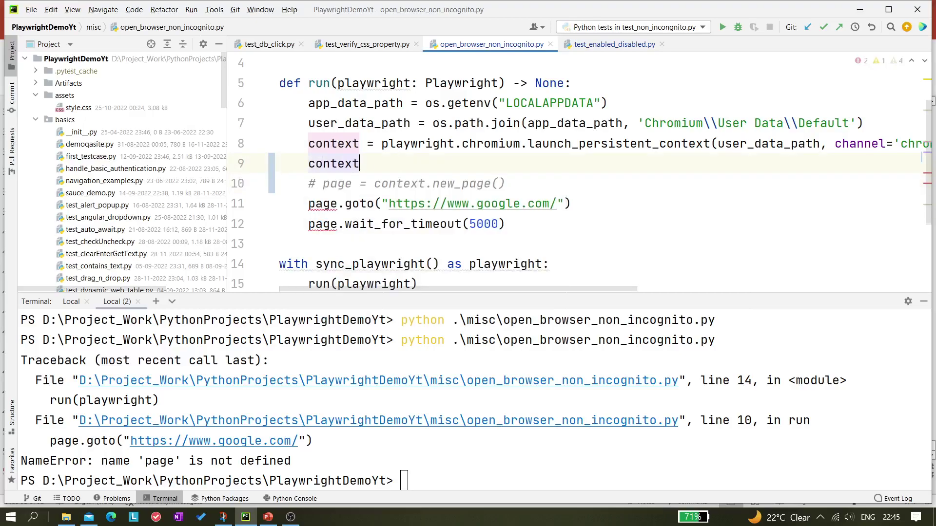
pyautogui.write('.pa')
pyautogui.press('Return')
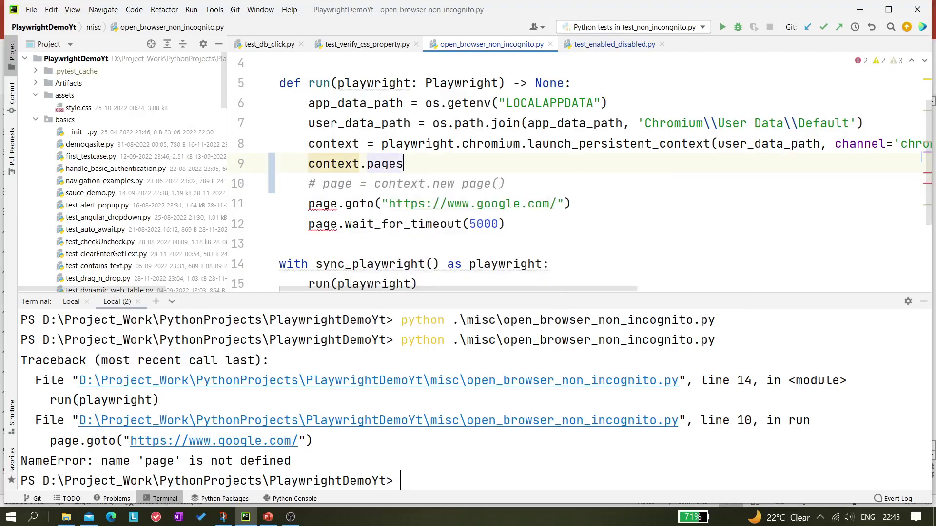
pyautogui.write('[')
pyautogui.write('0')
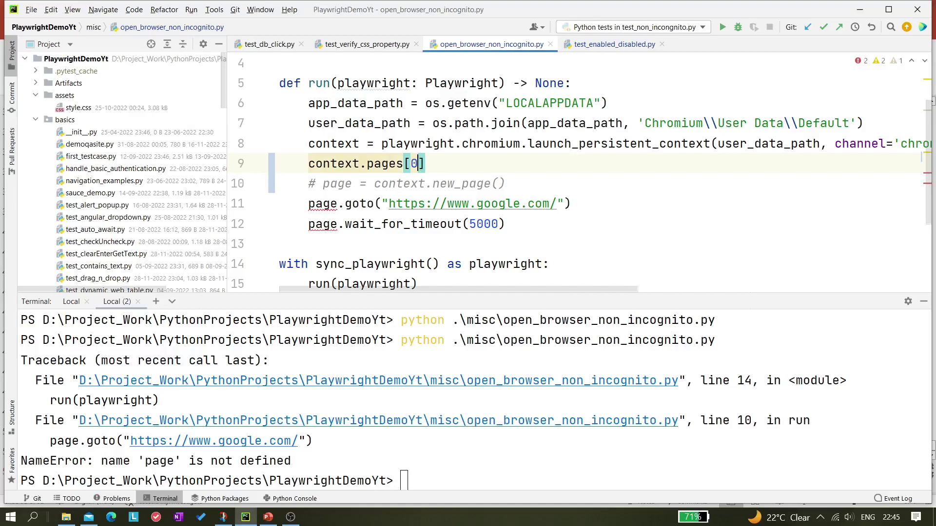
pyautogui.click(312, 165)
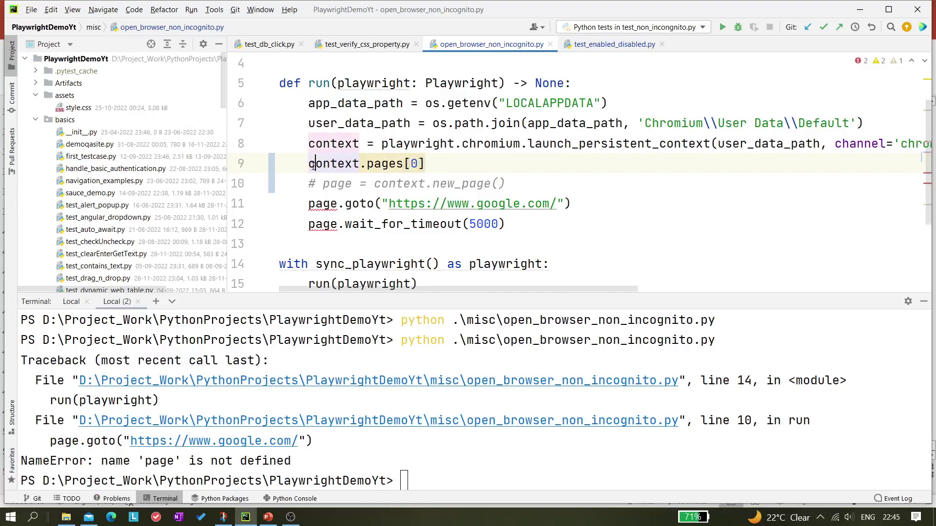
pyautogui.write('=')
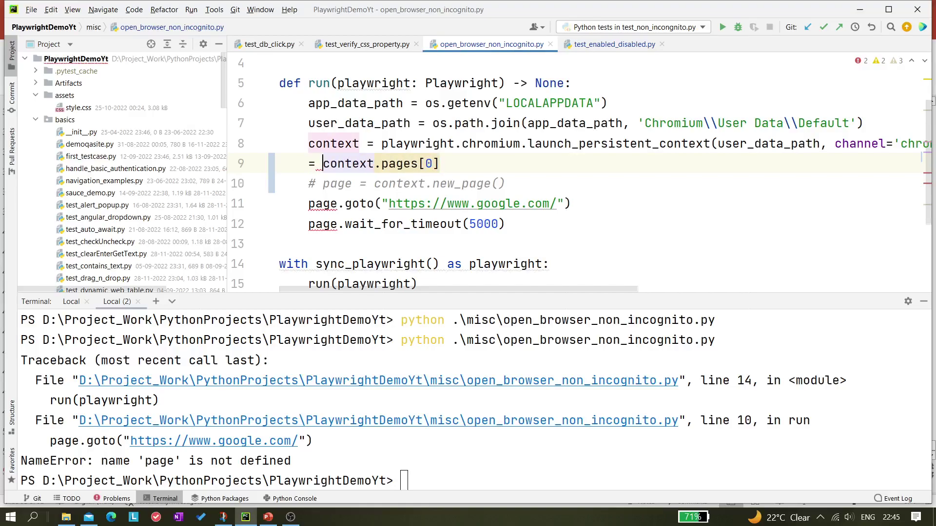
pyautogui.press('Left')
pyautogui.press('Left')
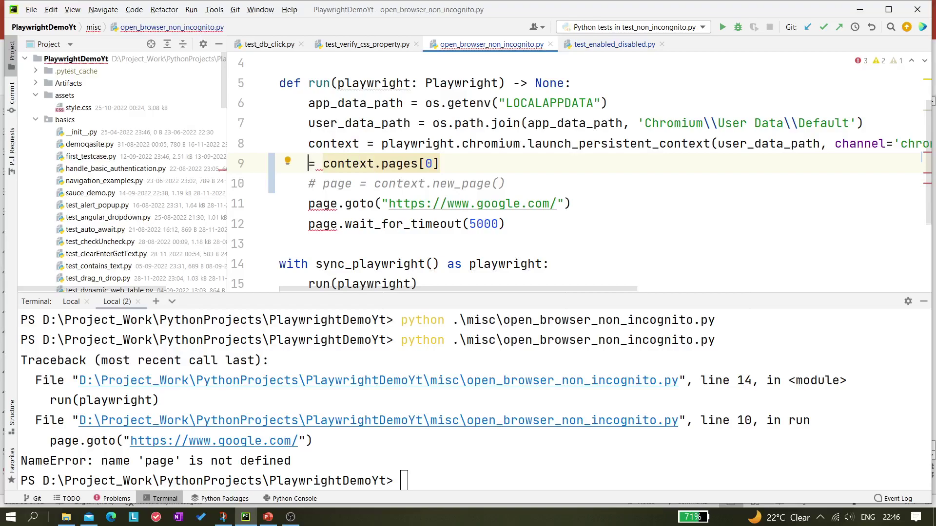
pyautogui.write('page')
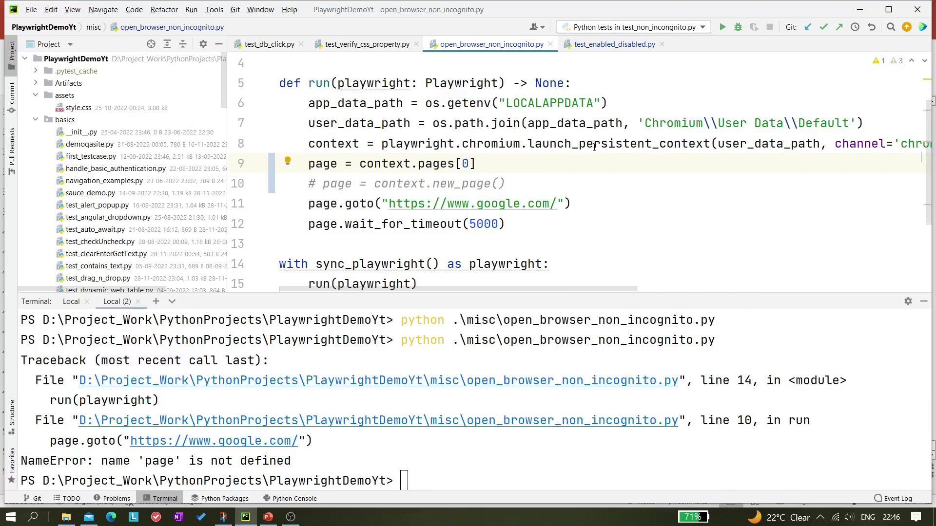
# Step: Rerun the script from the terminal so it completes without error
pyautogui.click(446, 473)
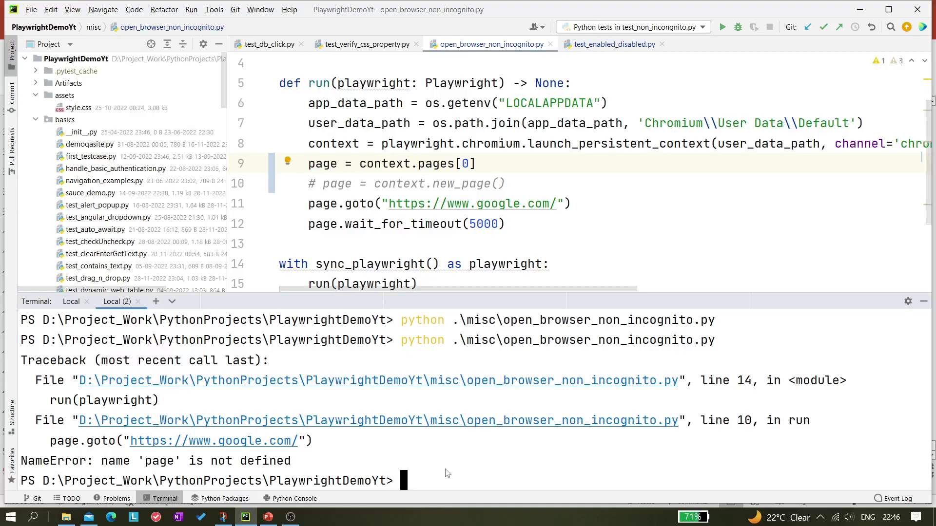
pyautogui.press('Up')
pyautogui.press('Return')
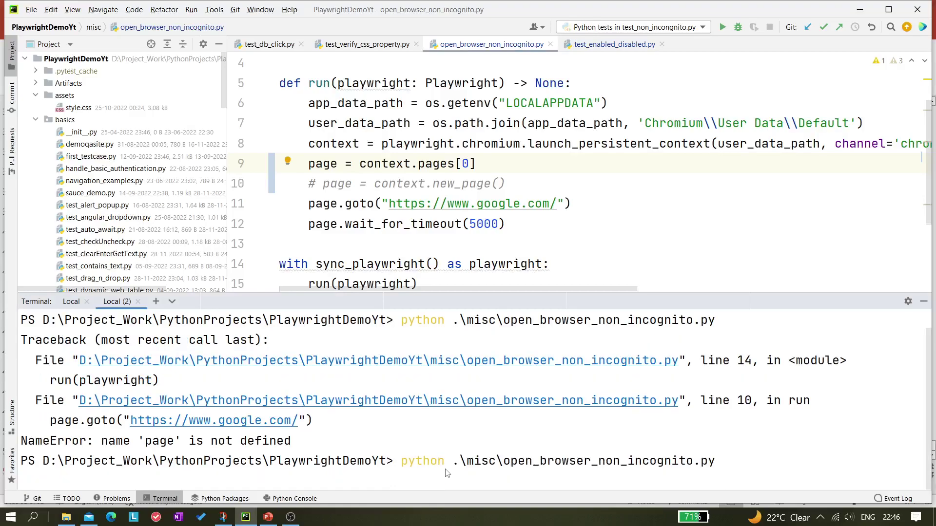